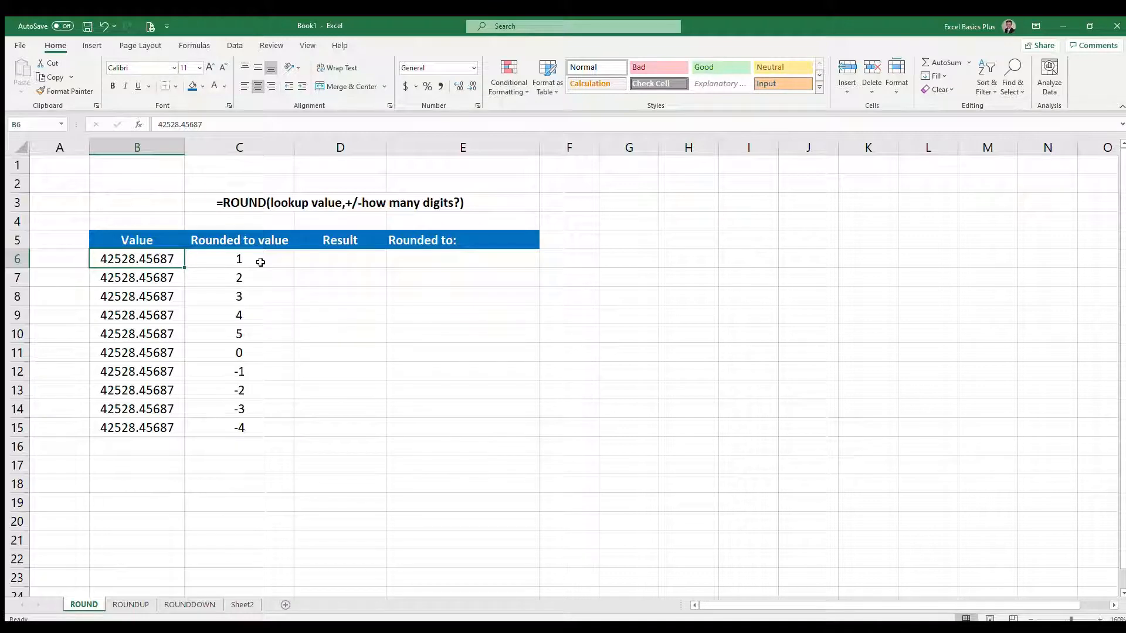
# Enter the formula =ROUND(B6,C6) in cell D6 of the ROUND sheet
pyautogui.click(324, 258)
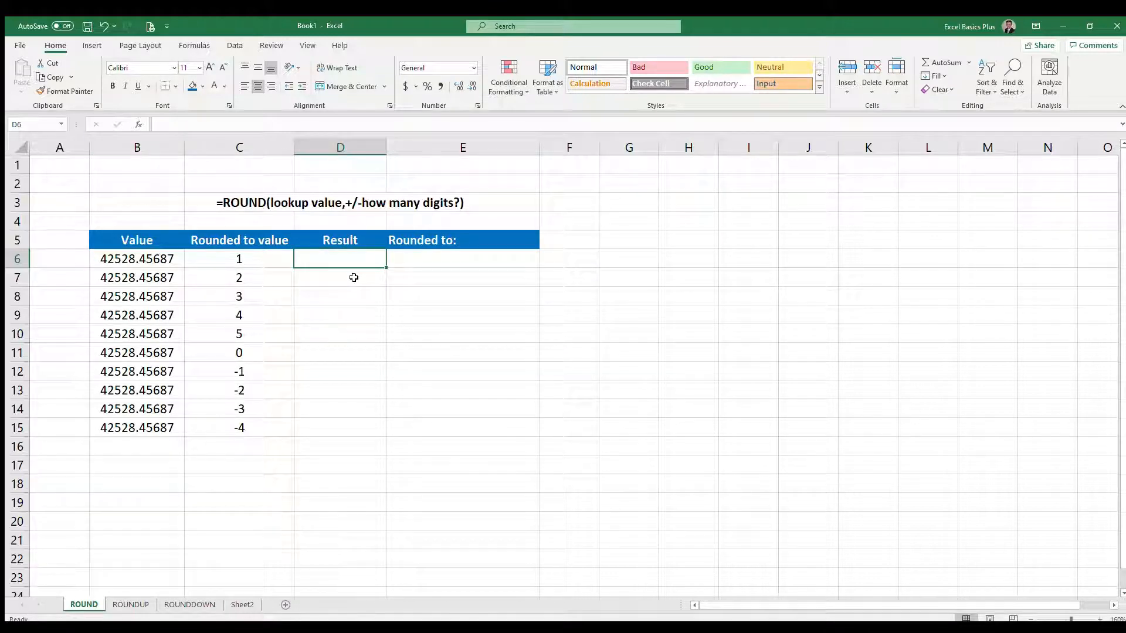
pyautogui.write('=')
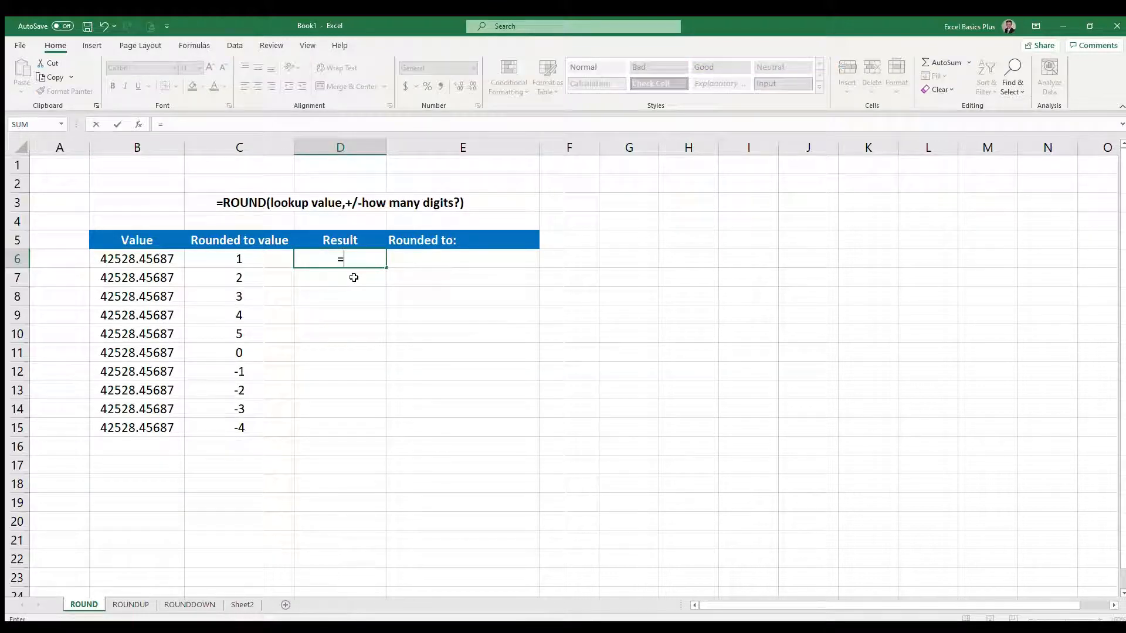
pyautogui.write('round(')
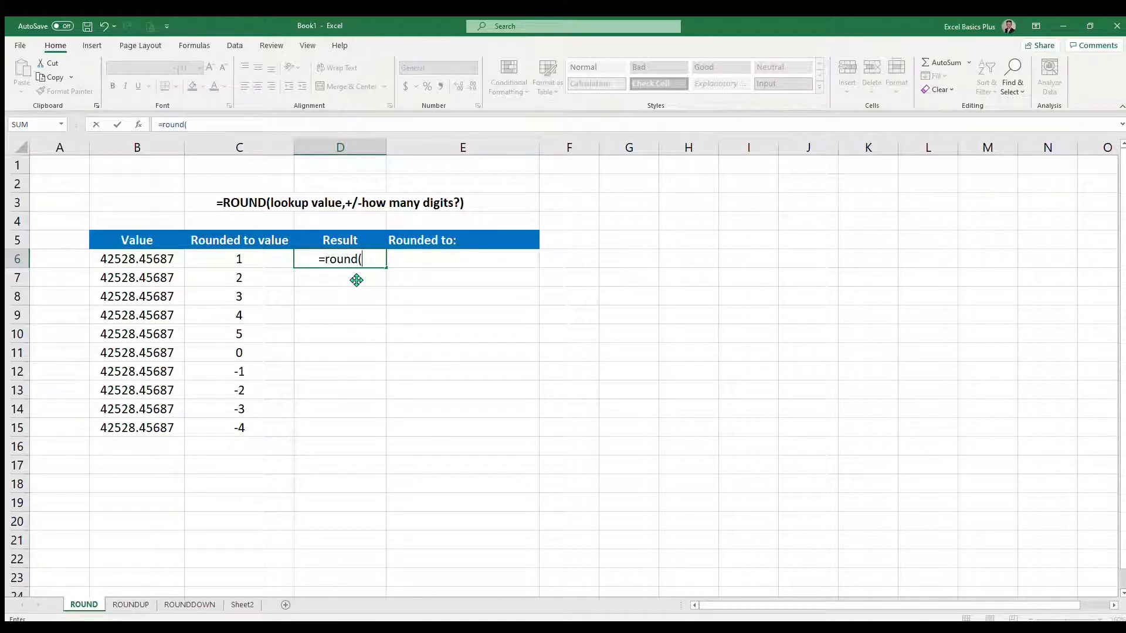
pyautogui.click(135, 258)
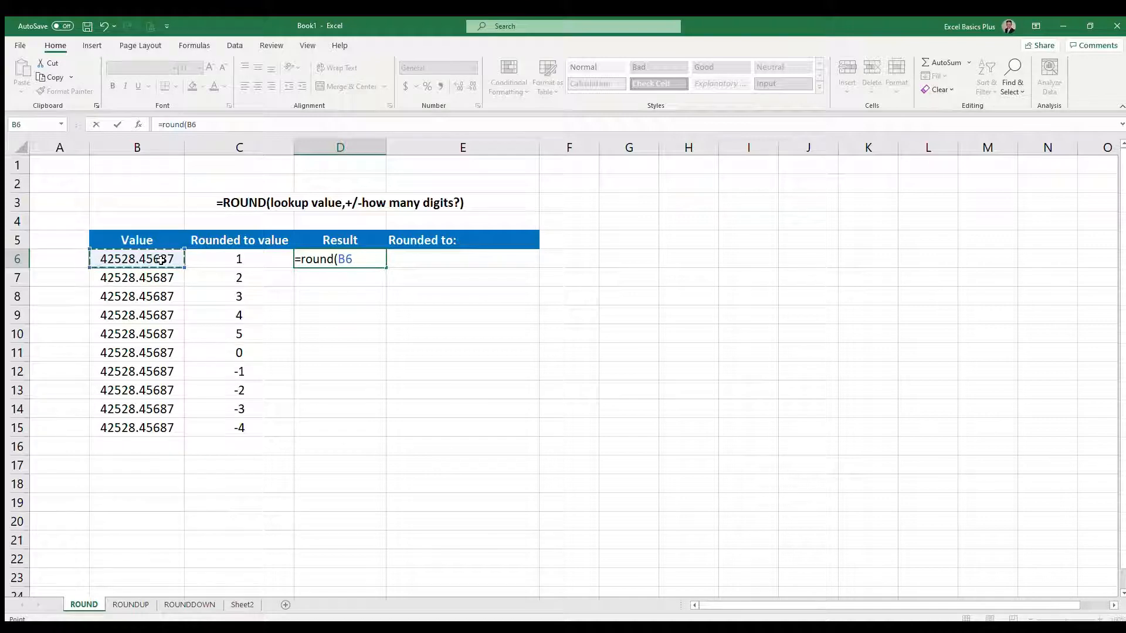
pyautogui.write(',')
pyautogui.click(246, 260)
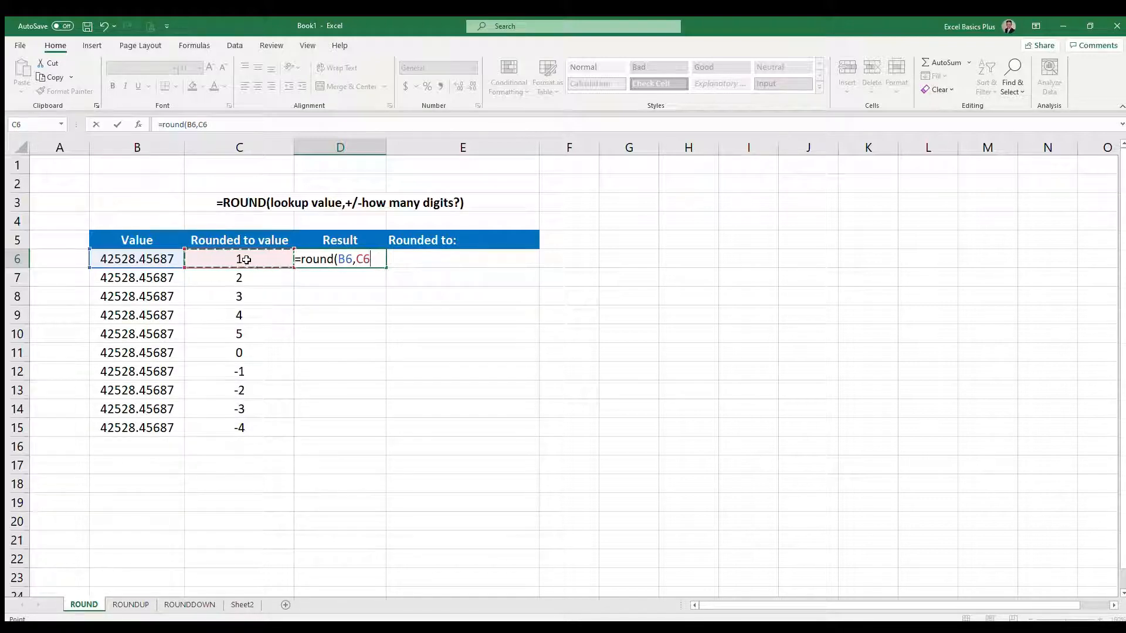
pyautogui.write(')')
pyautogui.press('Return')
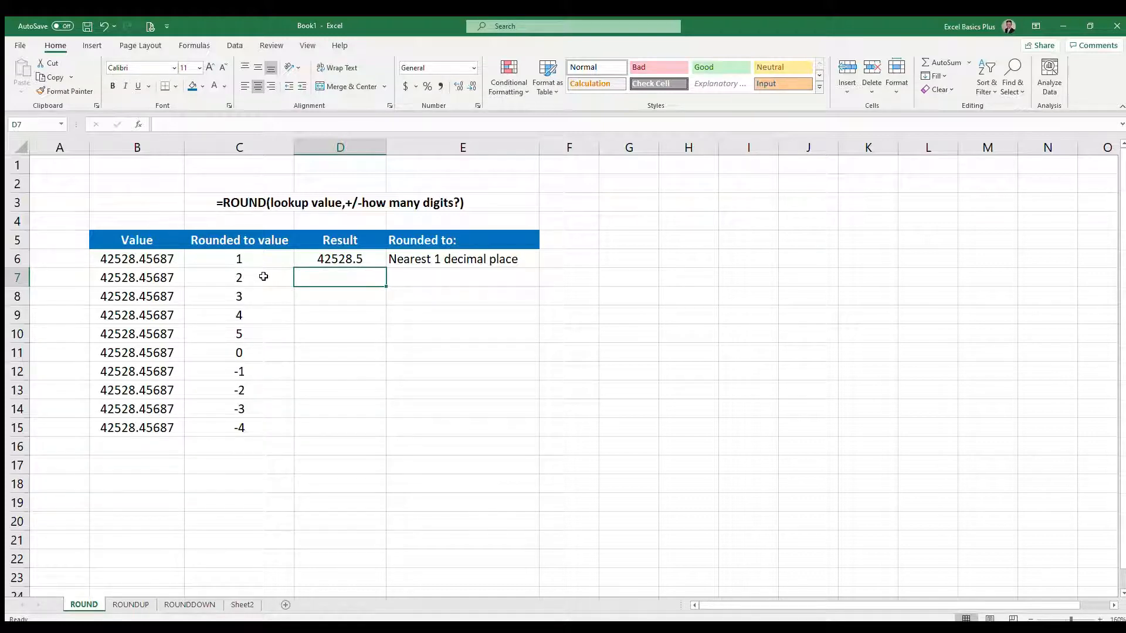
# Fill the ROUND formula from D6 down the Result column through D15, and inspect the formulas in D8 and D11
pyautogui.hotkey('ctrl', 'd')
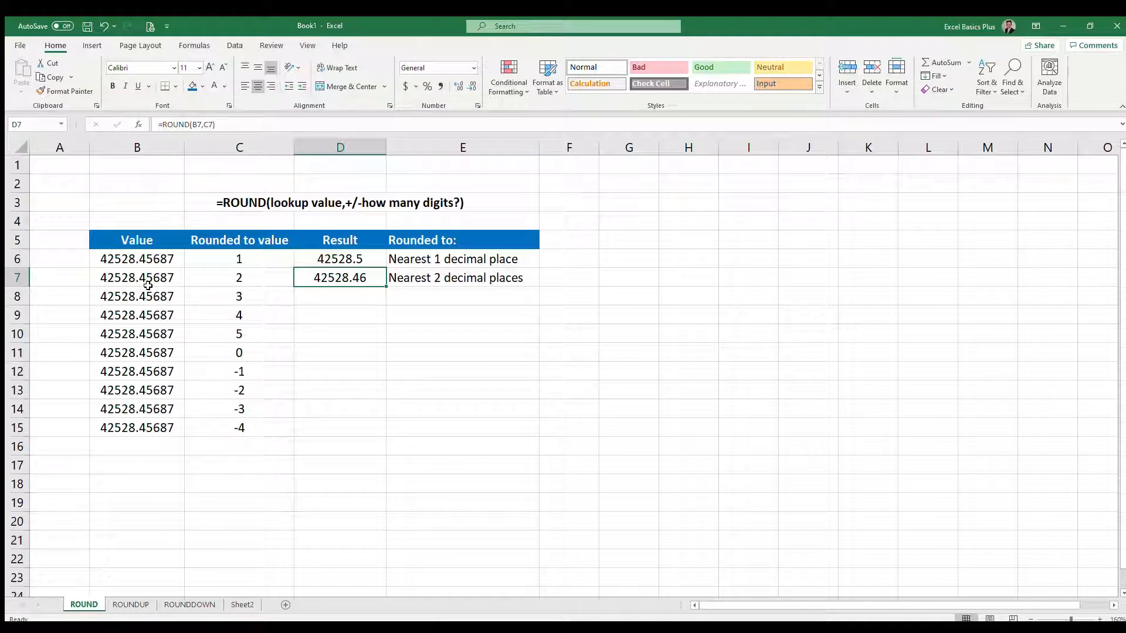
pyautogui.moveTo(387, 286); pyautogui.dragTo(390, 441)
pyautogui.click(344, 300)
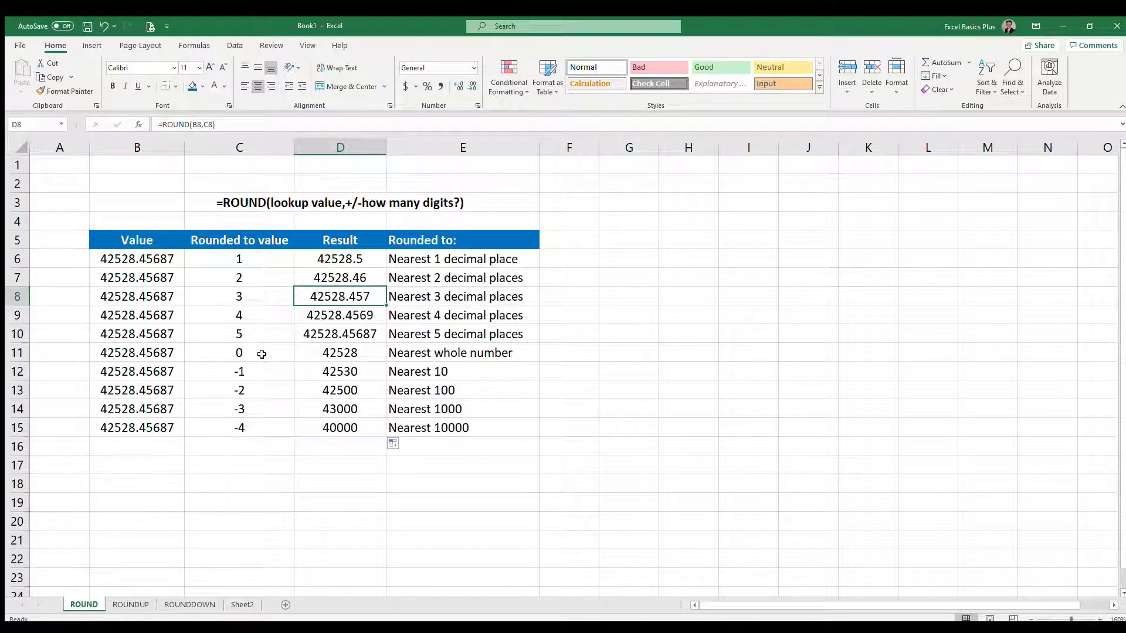
pyautogui.click(322, 352)
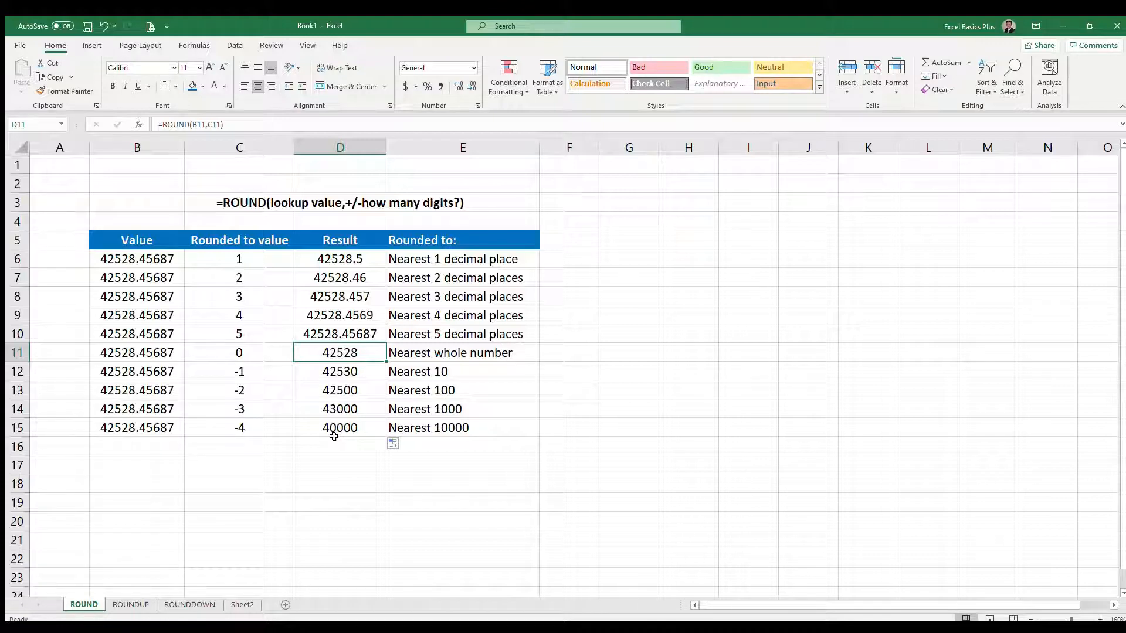
# On the ROUNDUP sheet, enter the formula =ROUNDUP(B6,C6) in cell D6
pyautogui.hotkey('ctrl', 'pagedown')
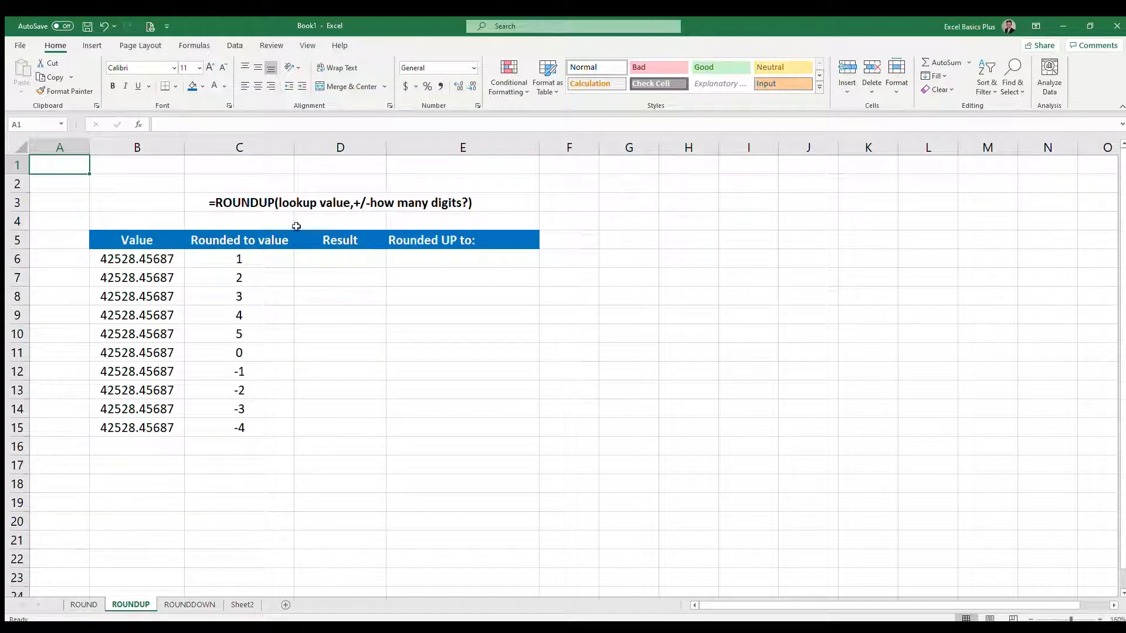
pyautogui.click(356, 260)
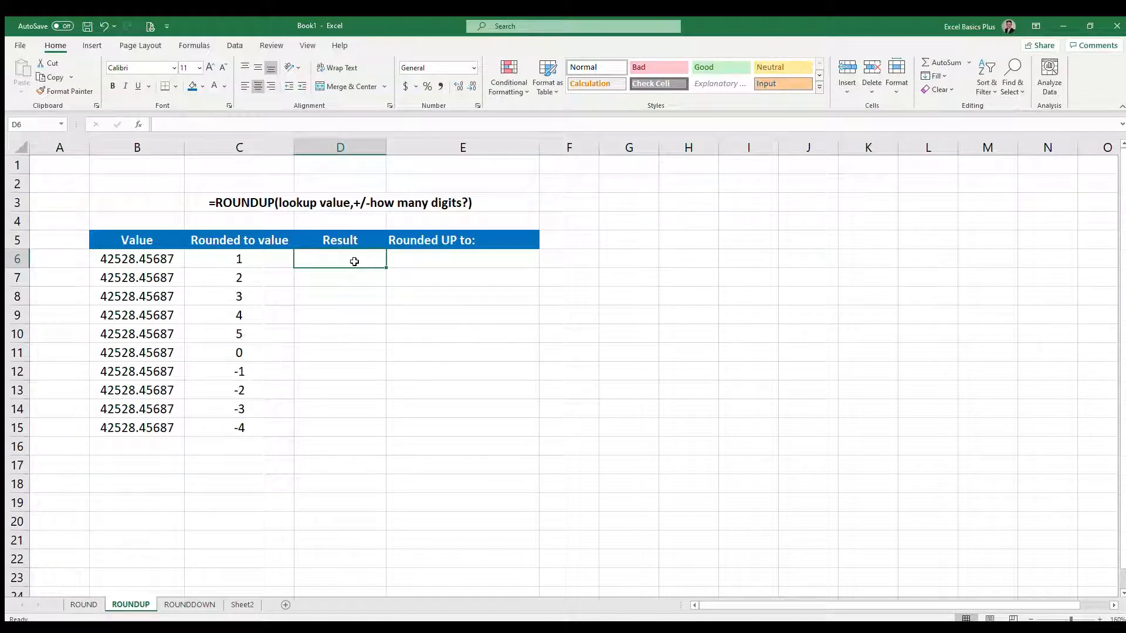
pyautogui.write('=round')
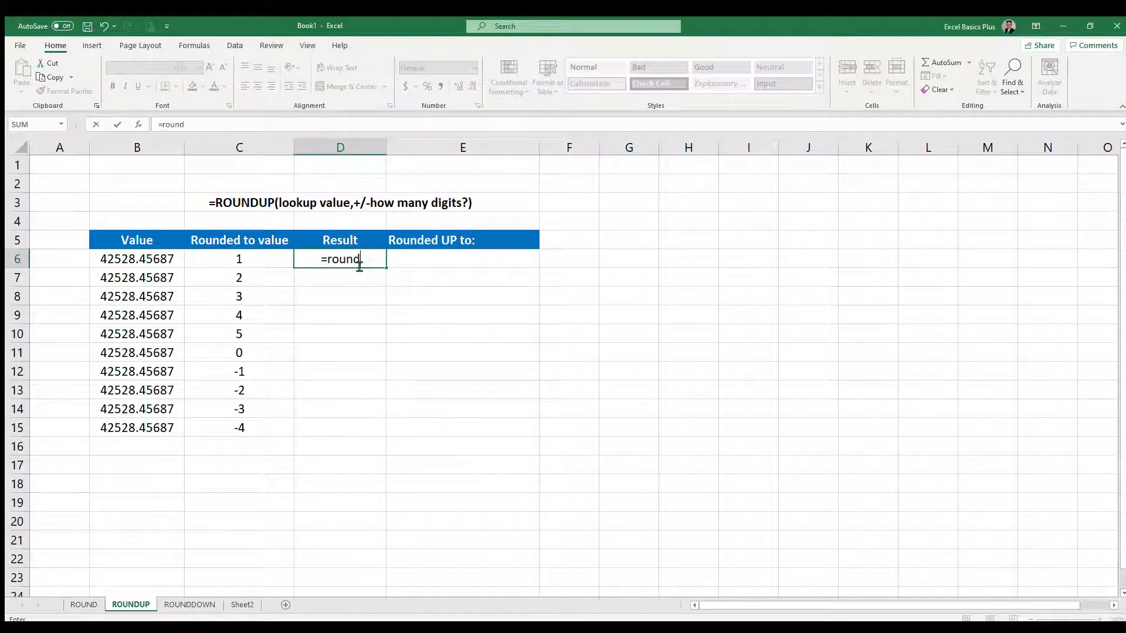
pyautogui.write('up(')
pyautogui.click(150, 258)
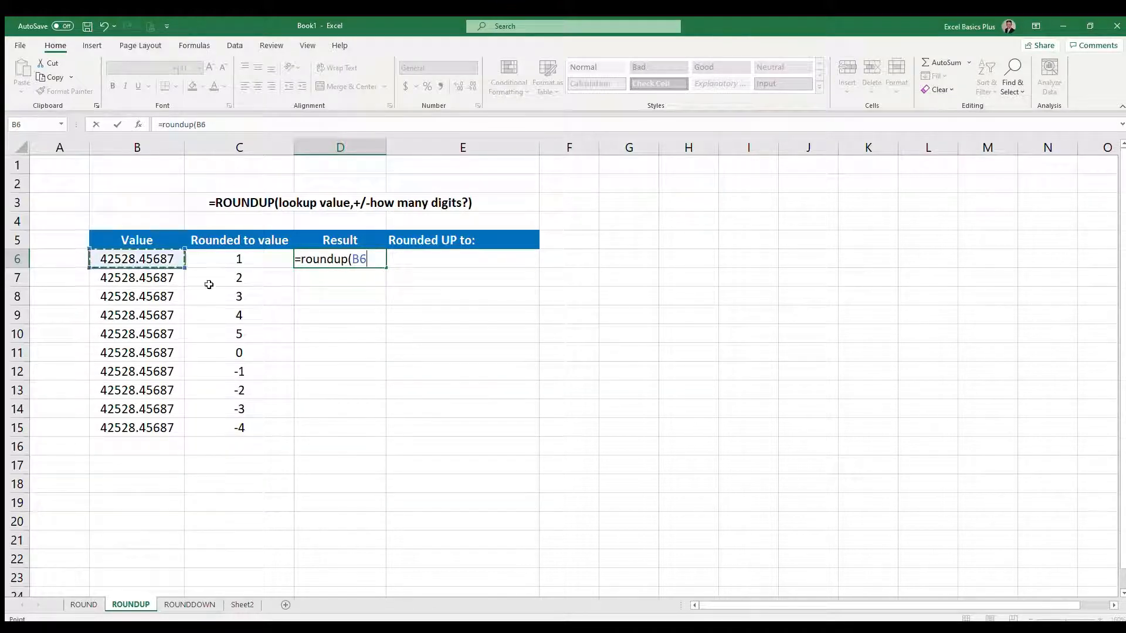
pyautogui.write(',')
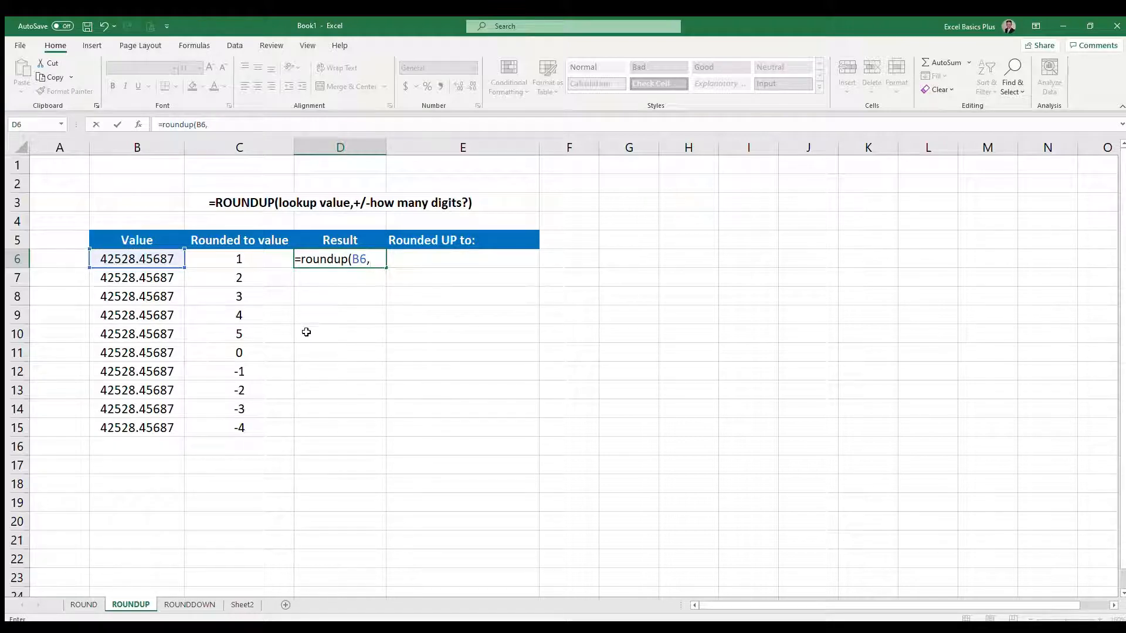
pyautogui.click(251, 256)
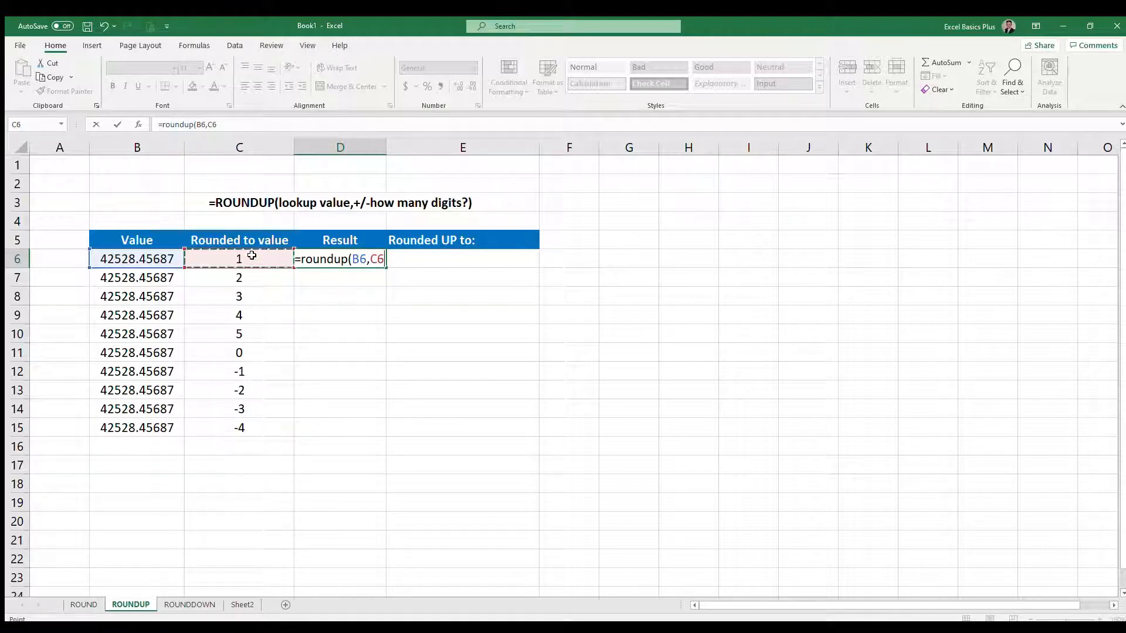
pyautogui.write(')')
pyautogui.press('Return')
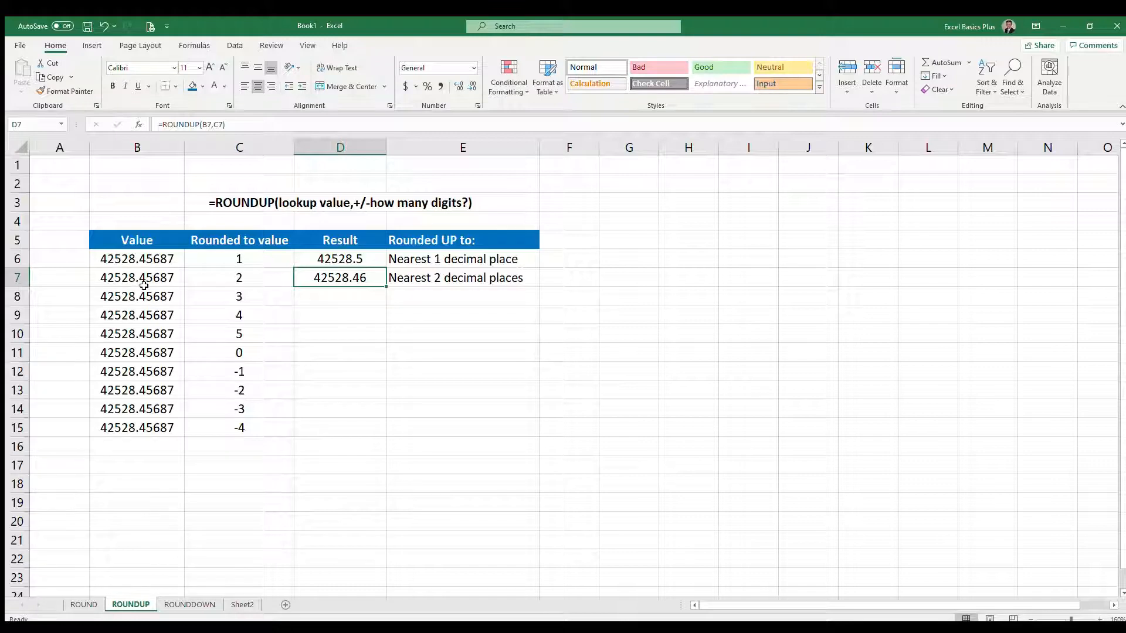
# Fill the ROUNDUP formula down the Result column from D7 through D15, and inspect the results in D15, D13 and D6
pyautogui.click(332, 294)
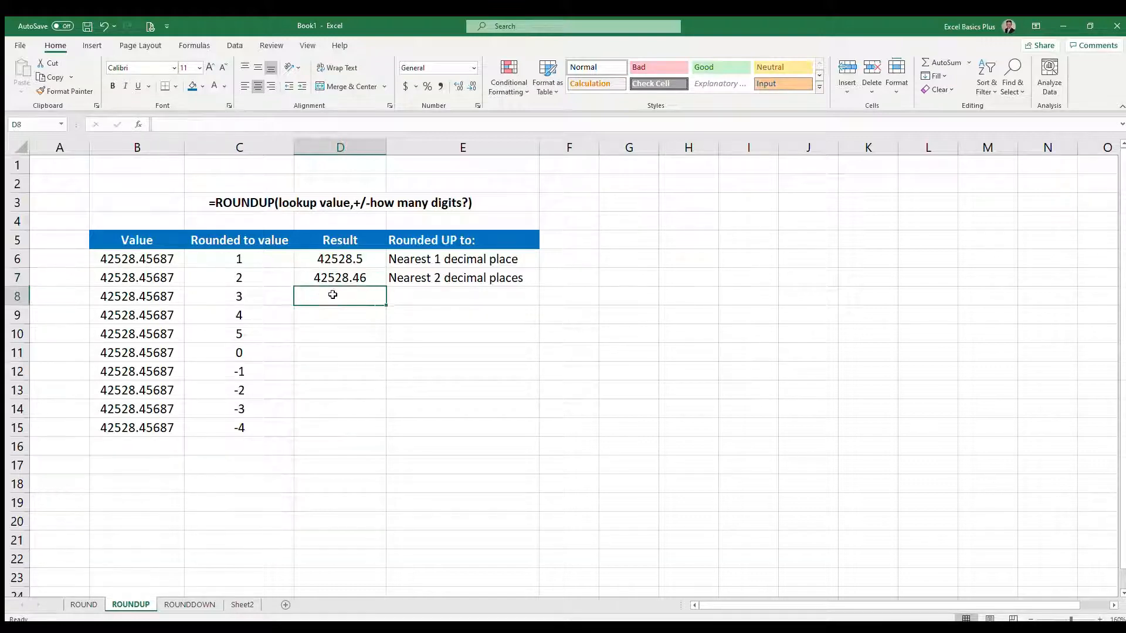
pyautogui.click(374, 278)
pyautogui.click(384, 293)
pyautogui.click(377, 280)
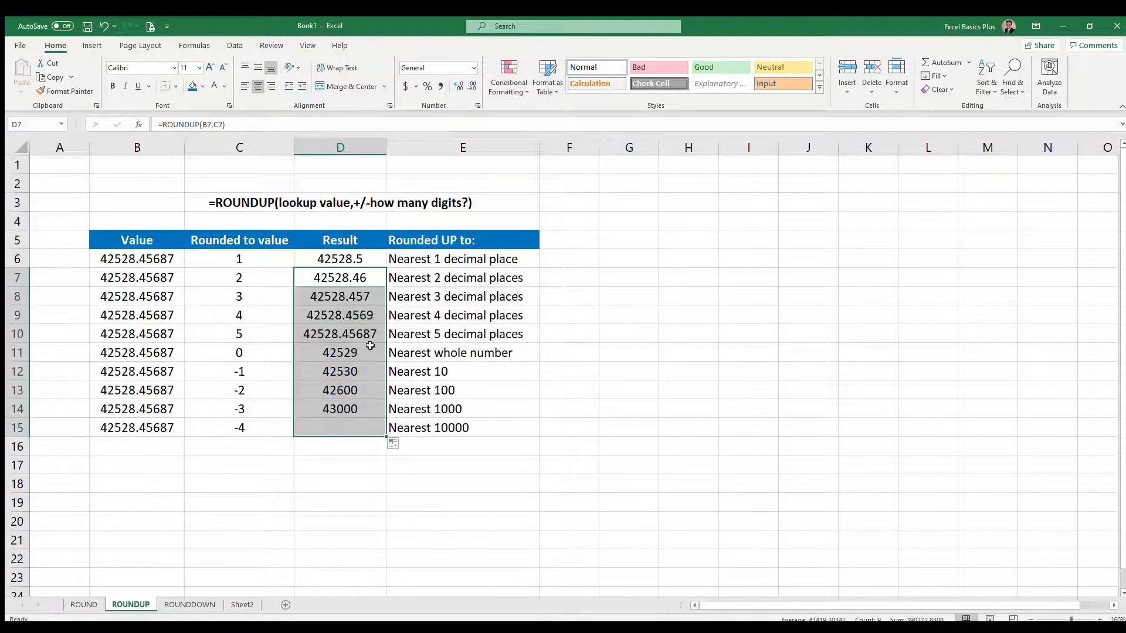
pyautogui.click(345, 430)
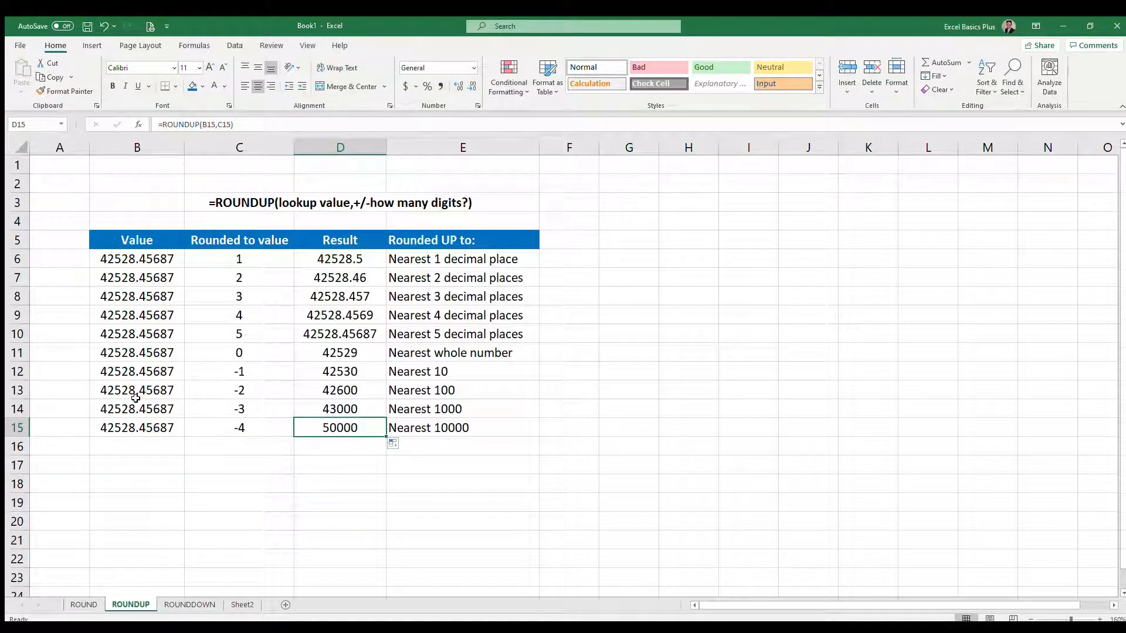
pyautogui.click(360, 395)
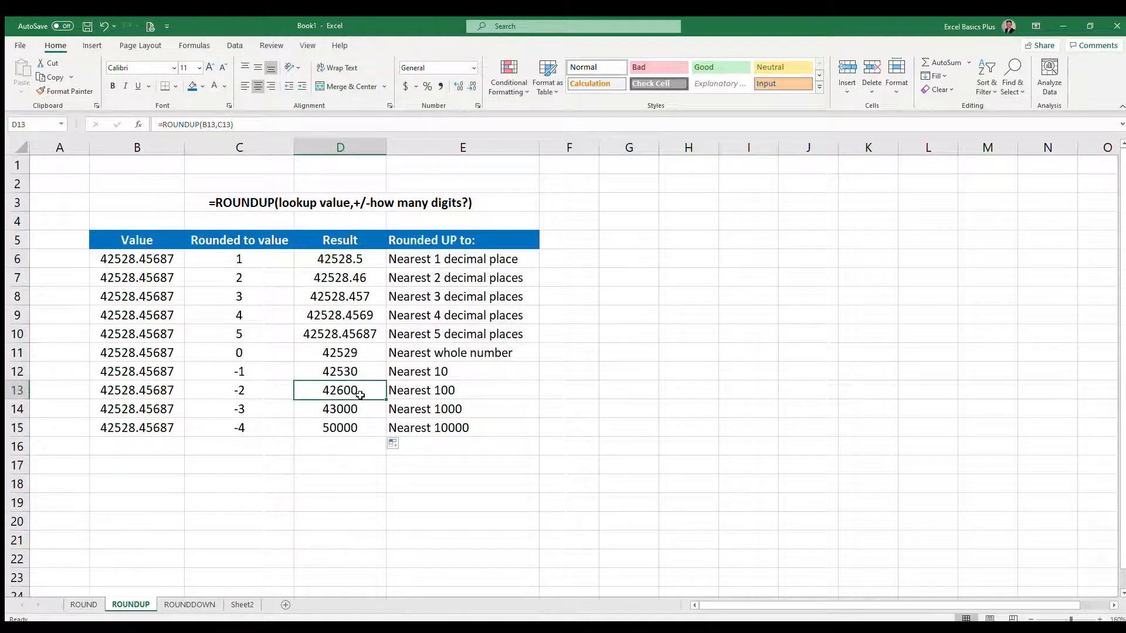
pyautogui.click(345, 257)
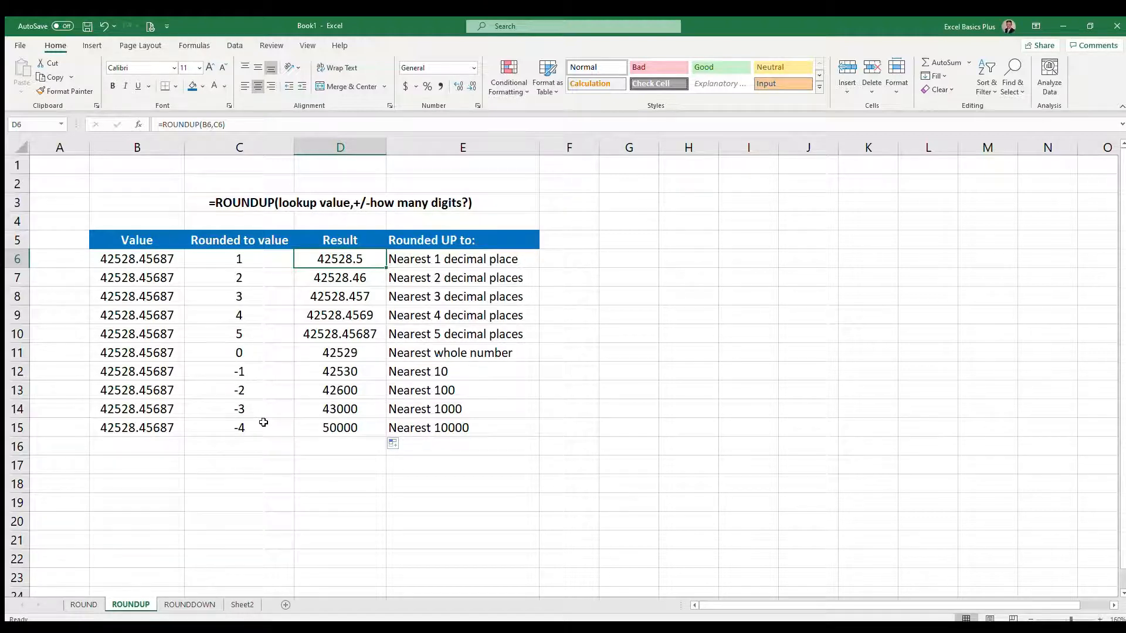
# On the ROUNDDOWN sheet, enter the formula =ROUNDDOWN(B6,C6) in cell D6
pyautogui.hotkey('ctrl', 'pagedown')
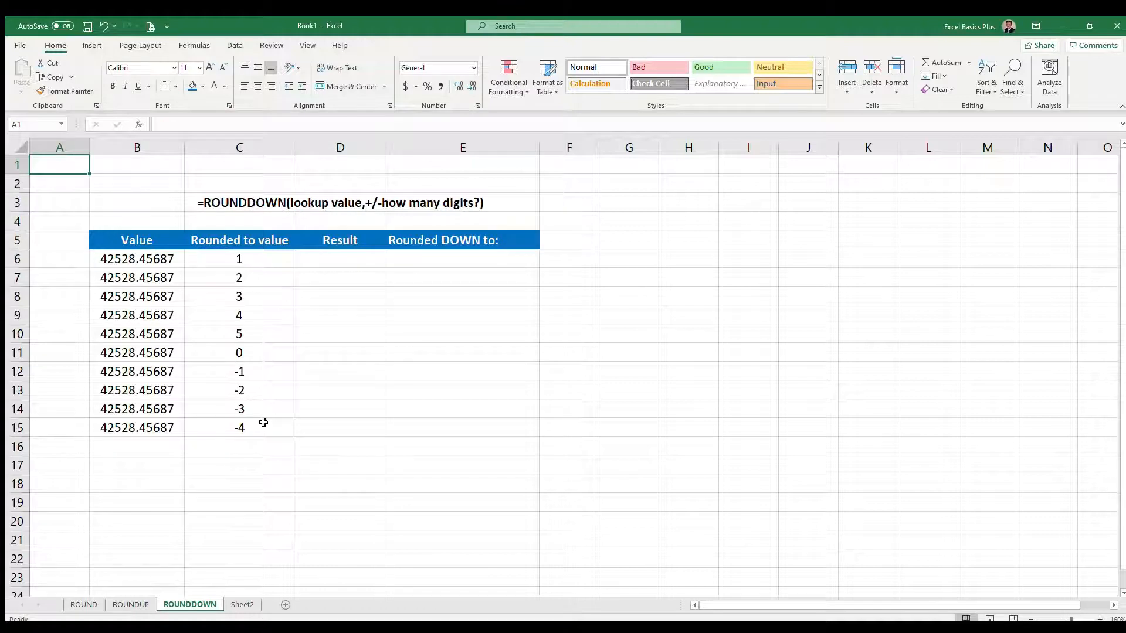
pyautogui.click(324, 258)
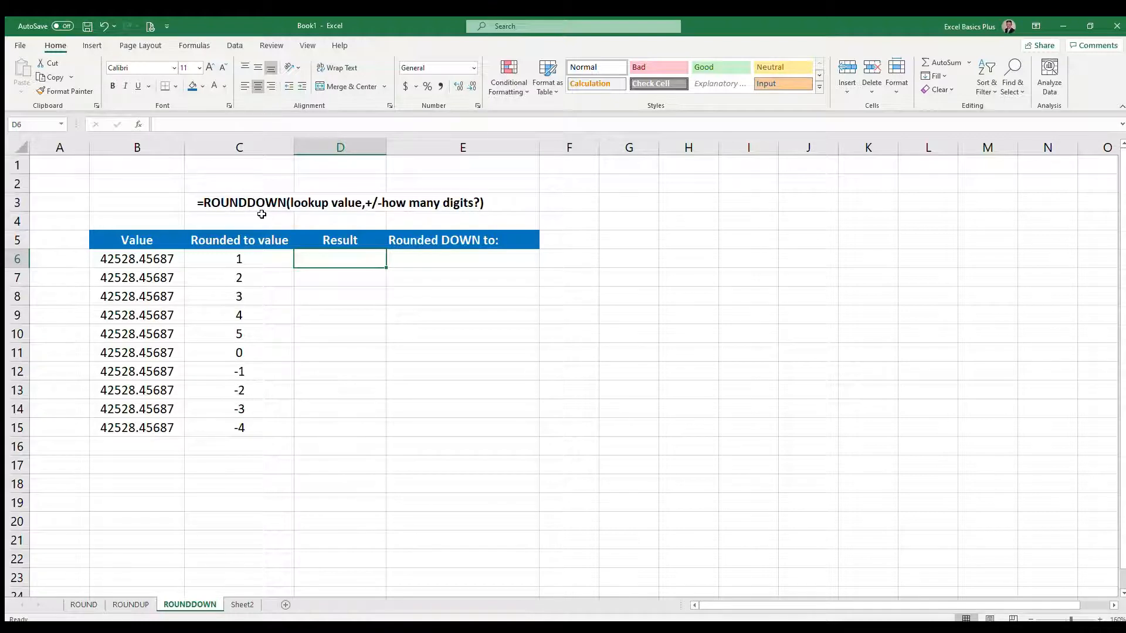
pyautogui.write('=roun')
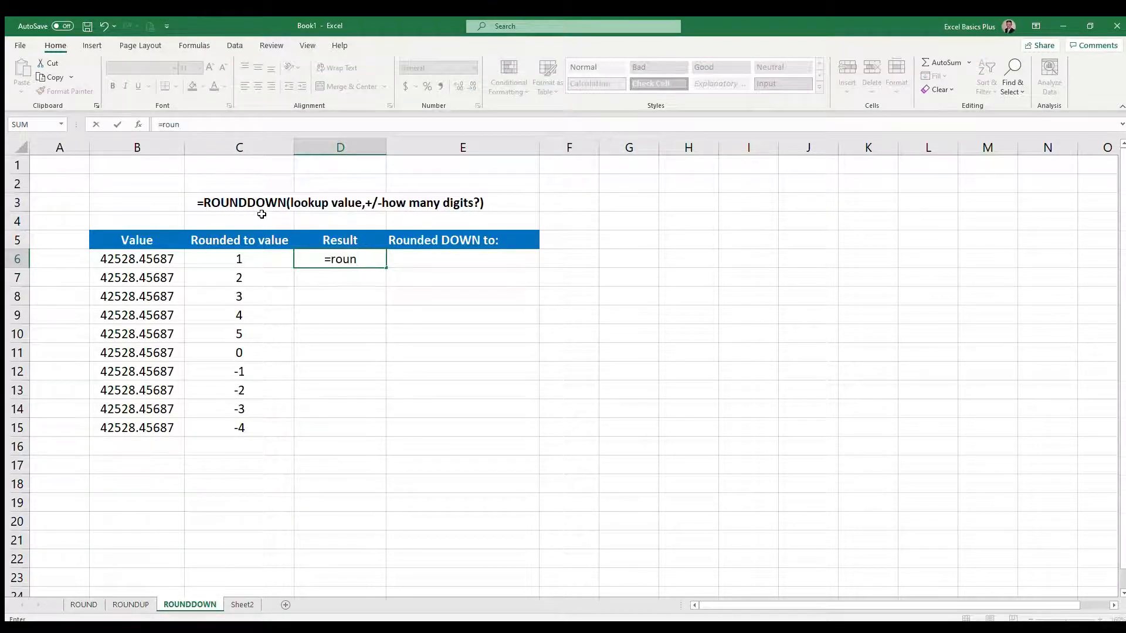
pyautogui.write('ddown(')
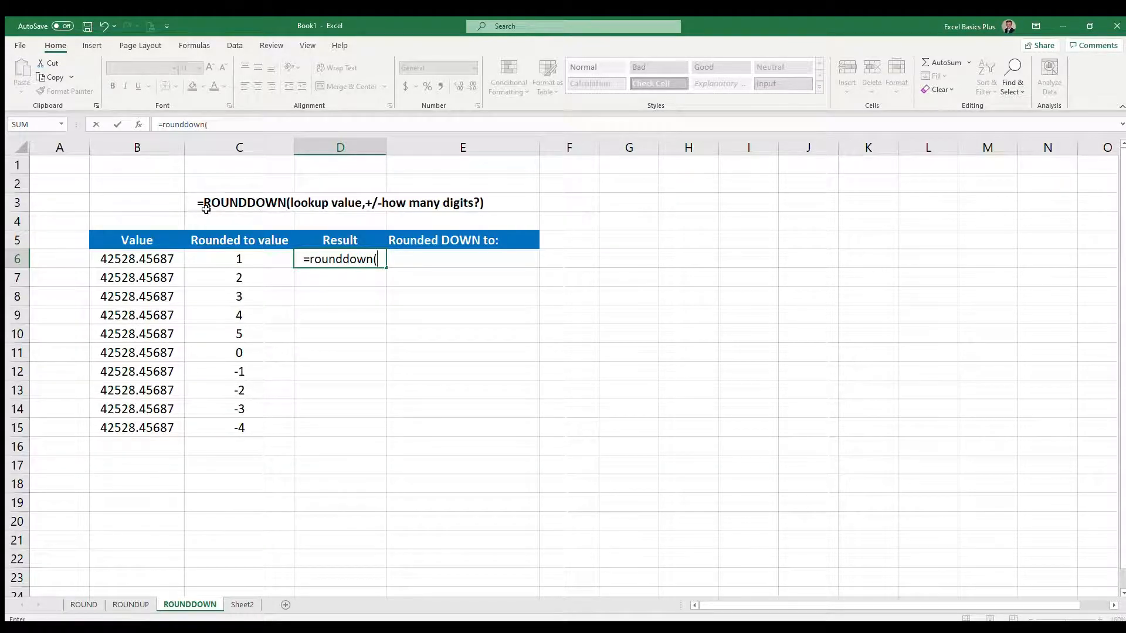
pyautogui.click(130, 258)
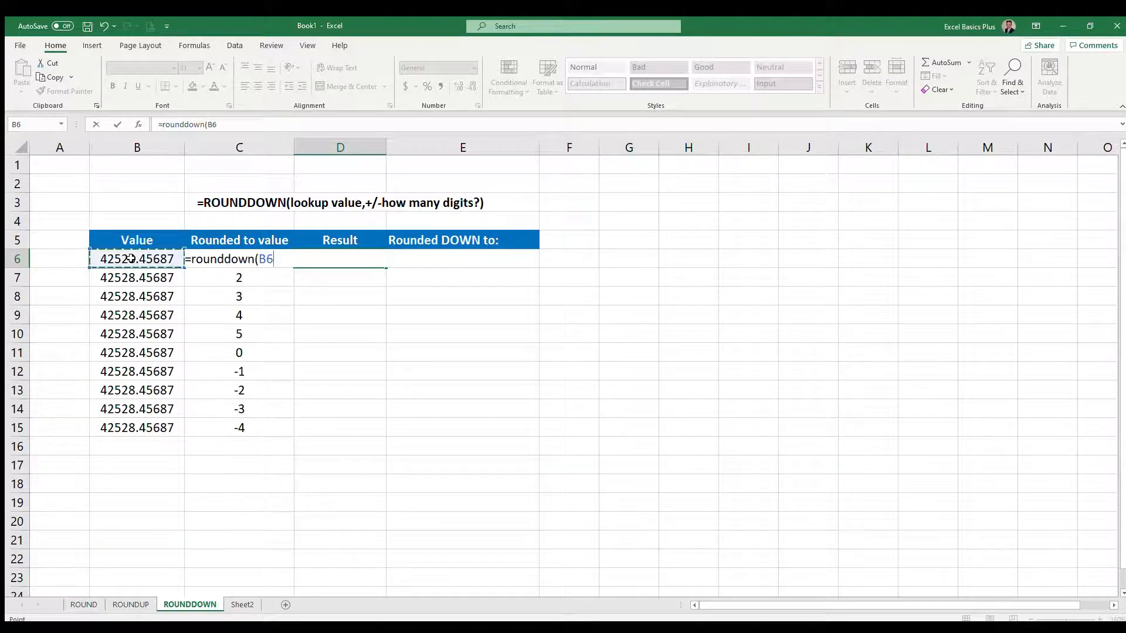
pyautogui.write(',')
pyautogui.press('Left')
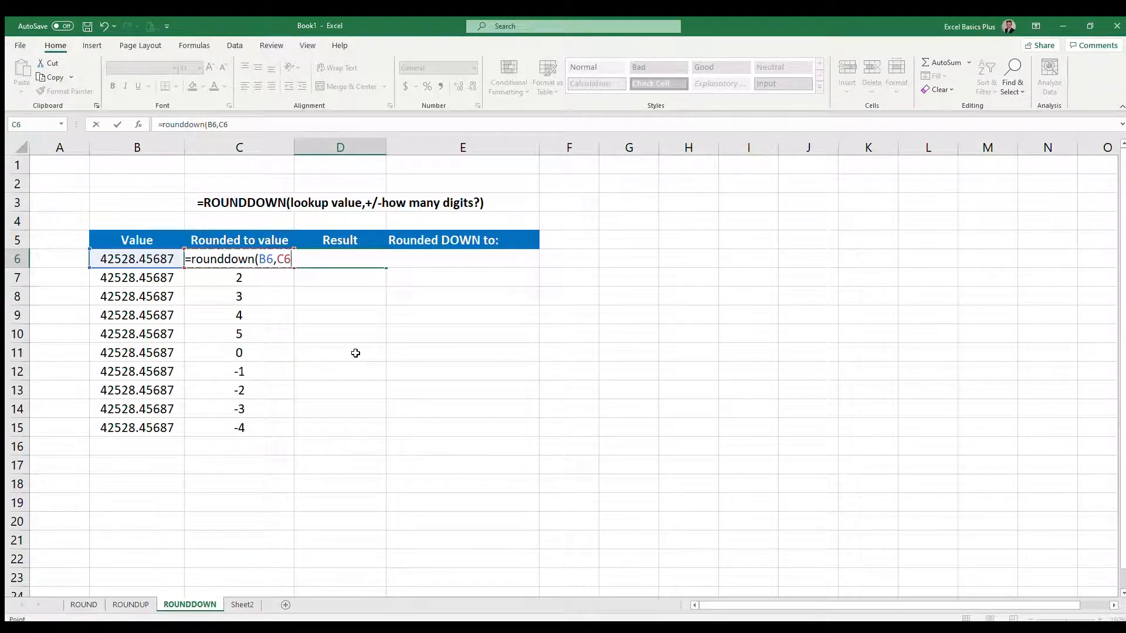
pyautogui.write(')')
pyautogui.press('Return')
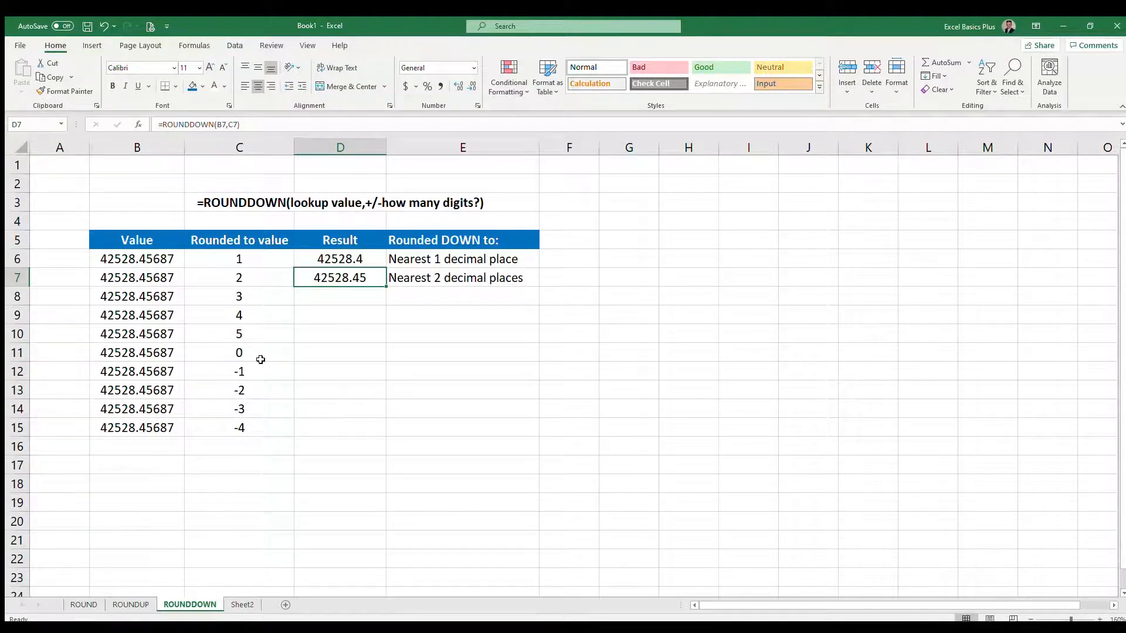
# Check D7 on the ROUNDUP sheet for comparison, and fill the ROUNDDOWN formula on the ROUNDDOWN sheet from D7 through D15, inspecting its results
pyautogui.hotkey('ctrl', 'pageup')
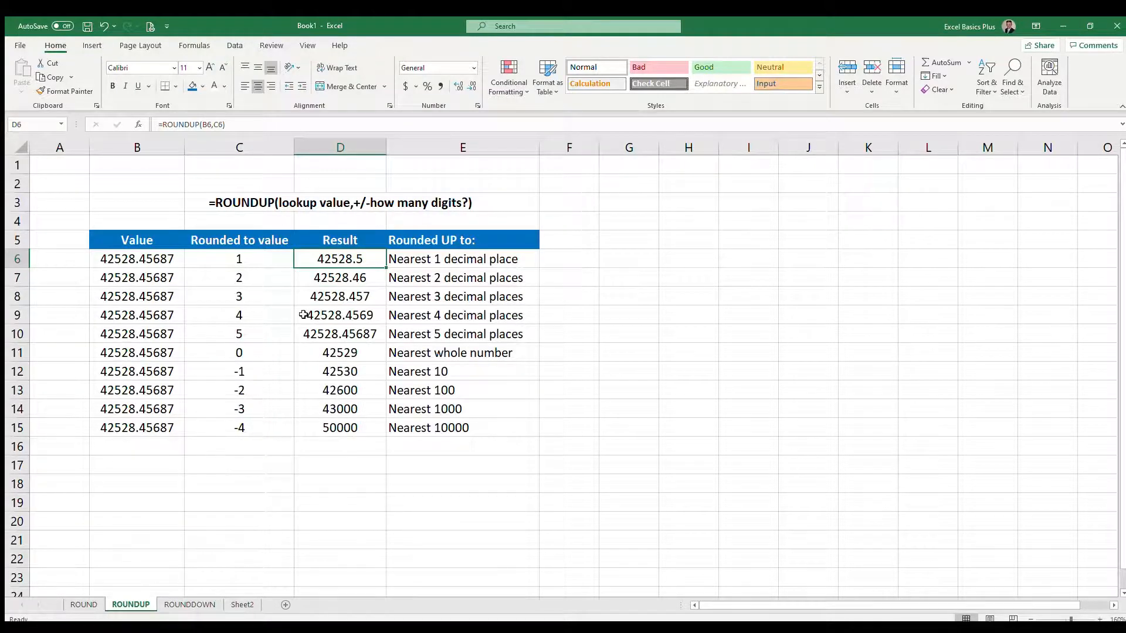
pyautogui.click(371, 277)
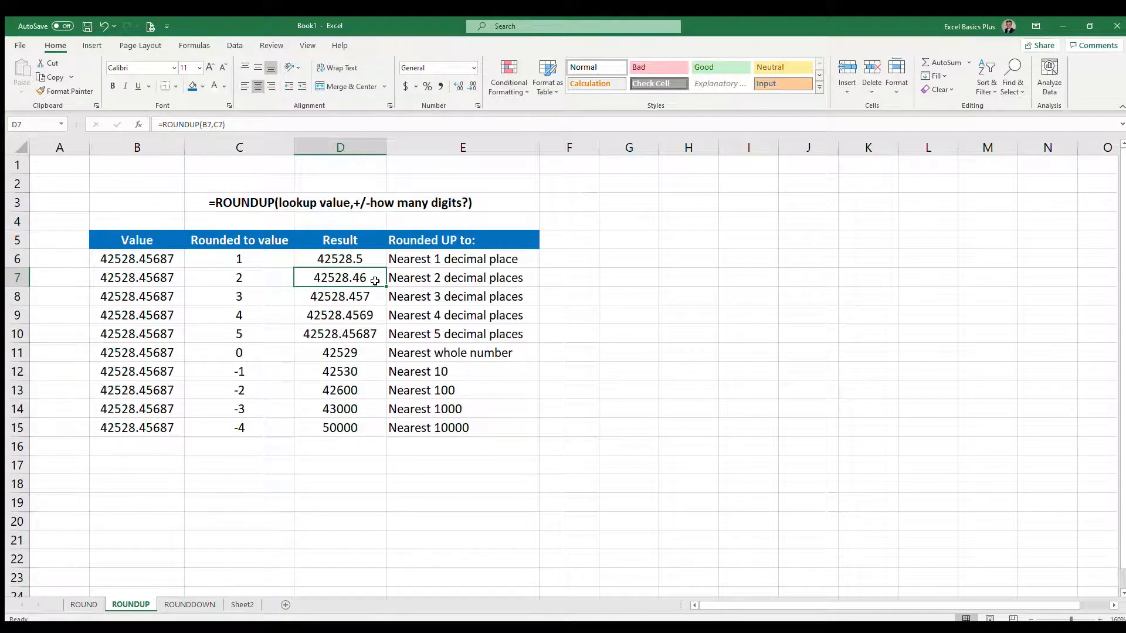
pyautogui.hotkey('ctrl', 'pagedown')
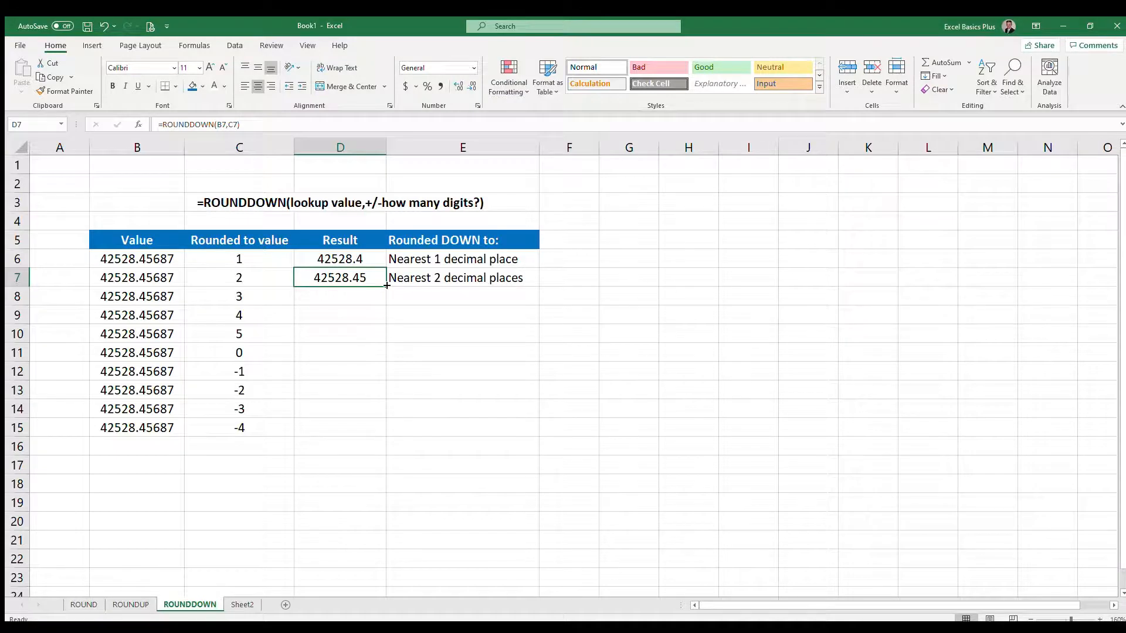
pyautogui.moveTo(386, 285); pyautogui.dragTo(387, 437)
pyautogui.click(379, 429)
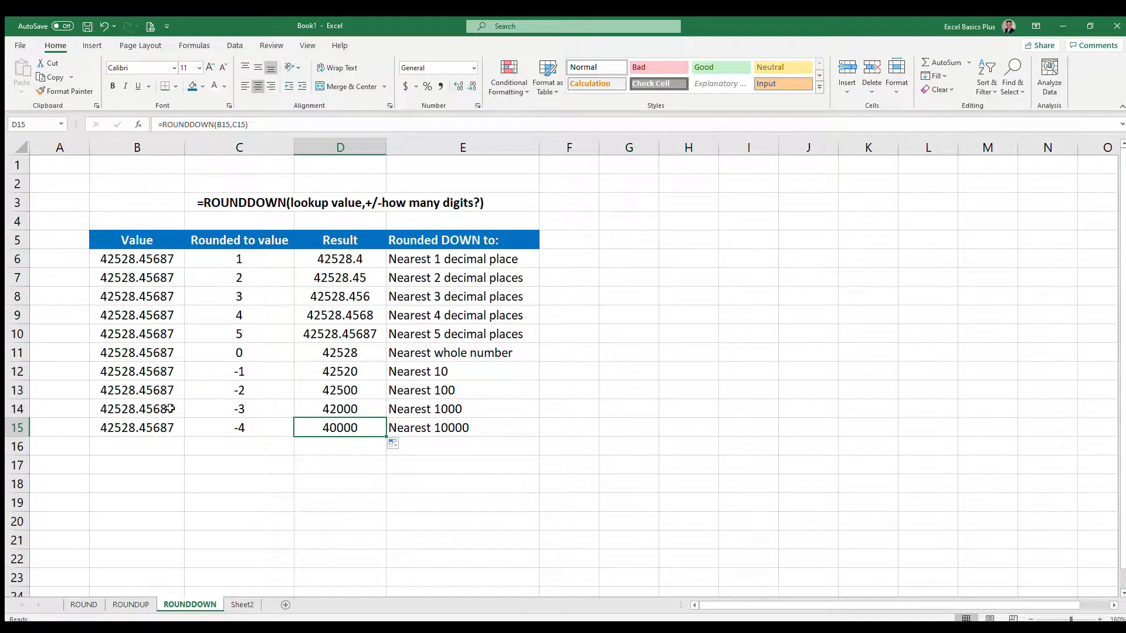
pyautogui.click(363, 390)
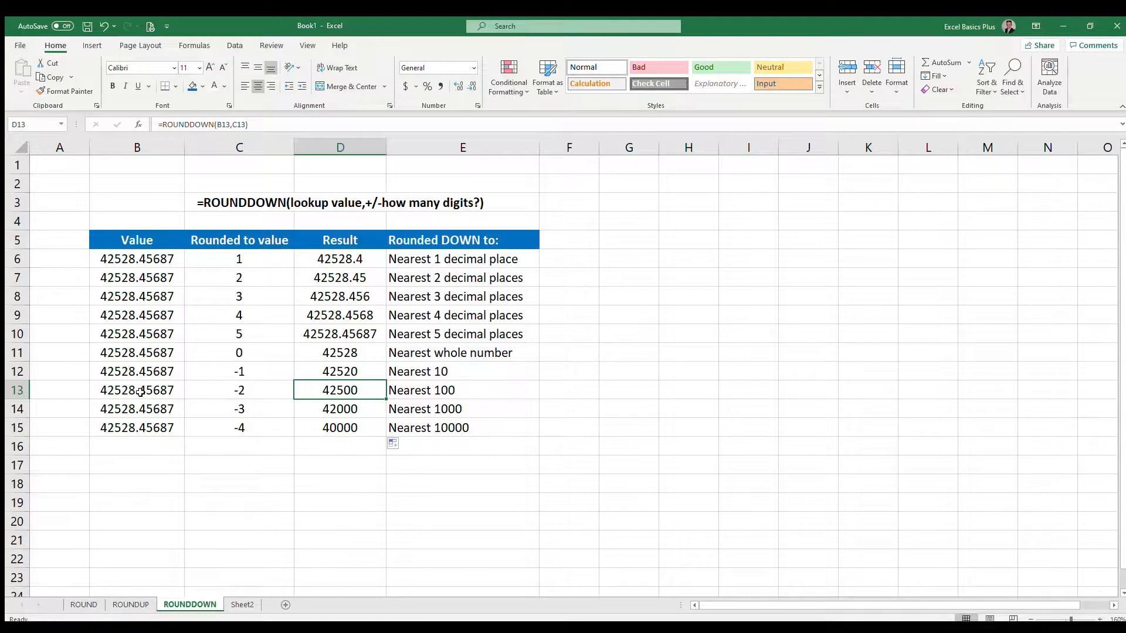
pyautogui.click(368, 374)
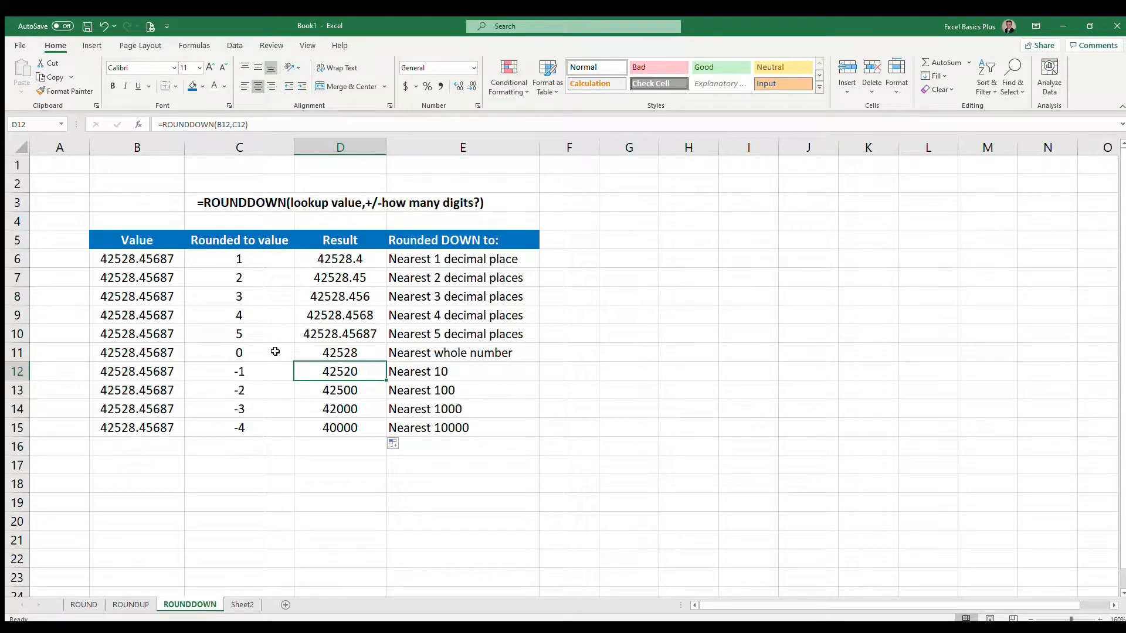
pyautogui.click(366, 351)
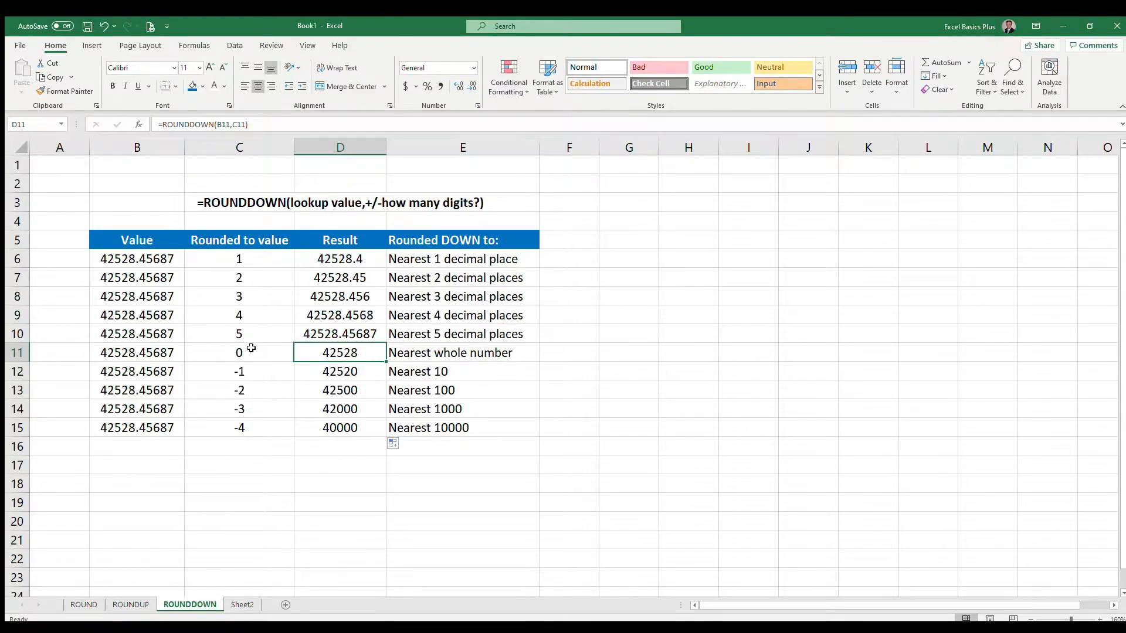